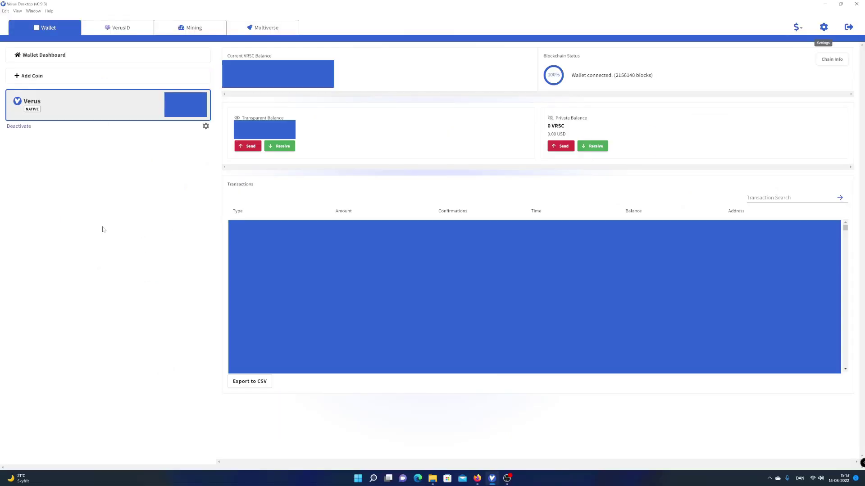
Export an unencrypted native wallet backup from Coin Settings' Native Settings.
{"action": "left_click", "coordinate": [814, 29]}
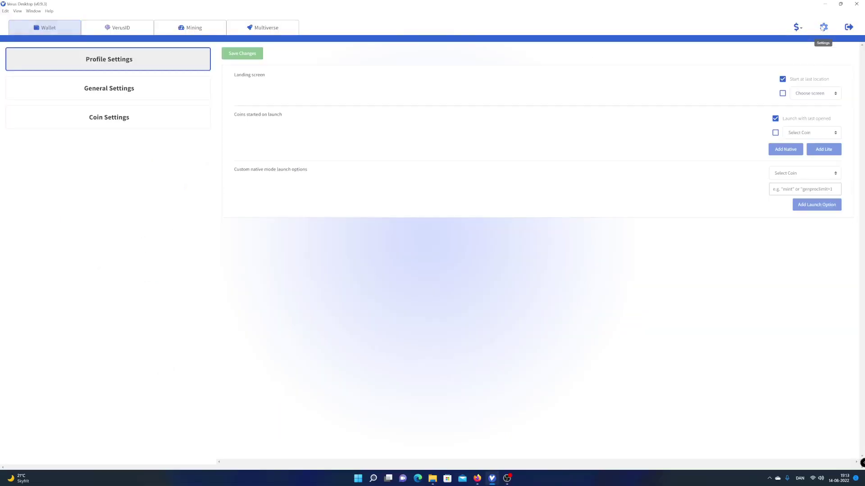
{"action": "left_click", "coordinate": [150, 118]}
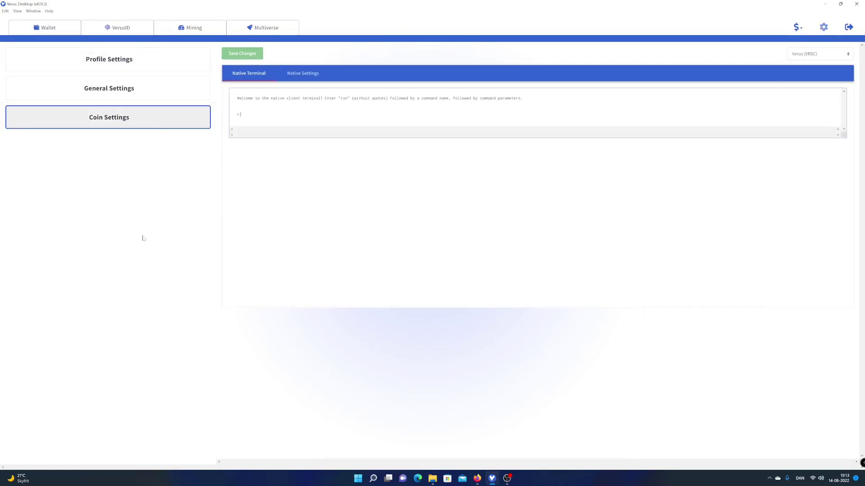
{"action": "left_click", "coordinate": [312, 75]}
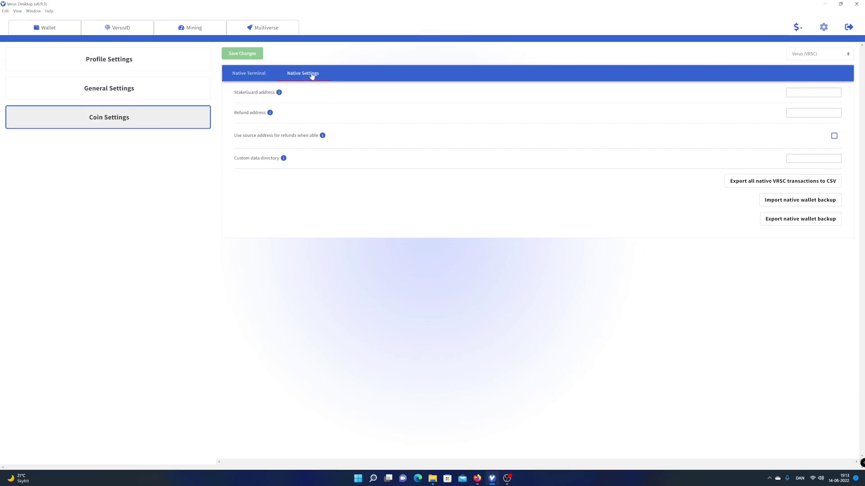
{"action": "left_click", "coordinate": [793, 221]}
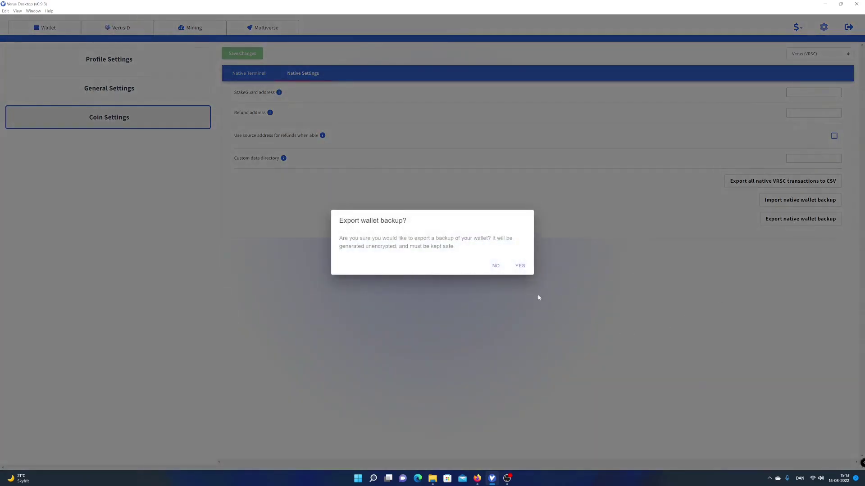
{"action": "left_click", "coordinate": [519, 266]}
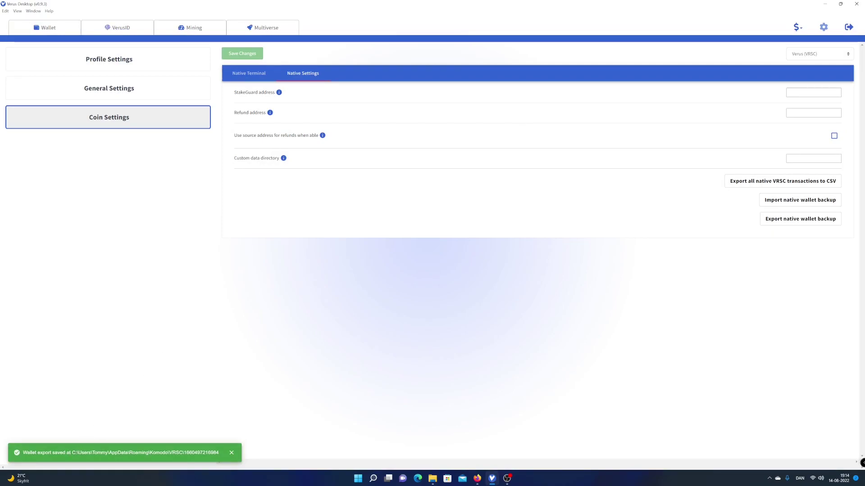
Copy the saved backup's folder path from the confirmation notice.
{"action": "left_click_drag", "start_coordinate": [72, 452], "coordinate": [183, 452]}
{"action": "right_click", "coordinate": [177, 452]}
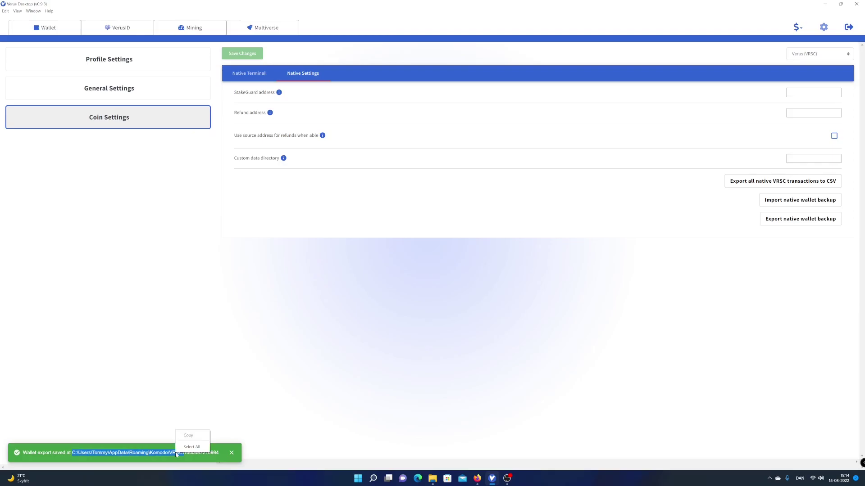
{"action": "left_click", "coordinate": [189, 436]}
{"action": "left_click", "coordinate": [279, 355]}
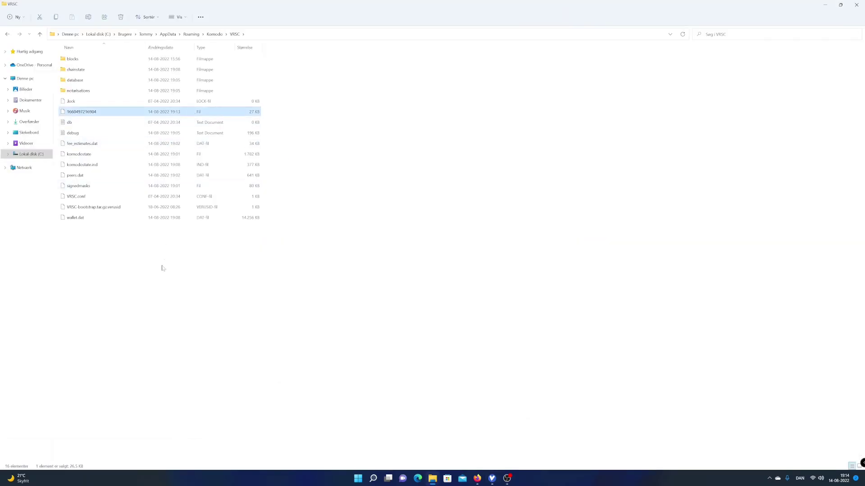
{"action": "left_click", "coordinate": [163, 270]}
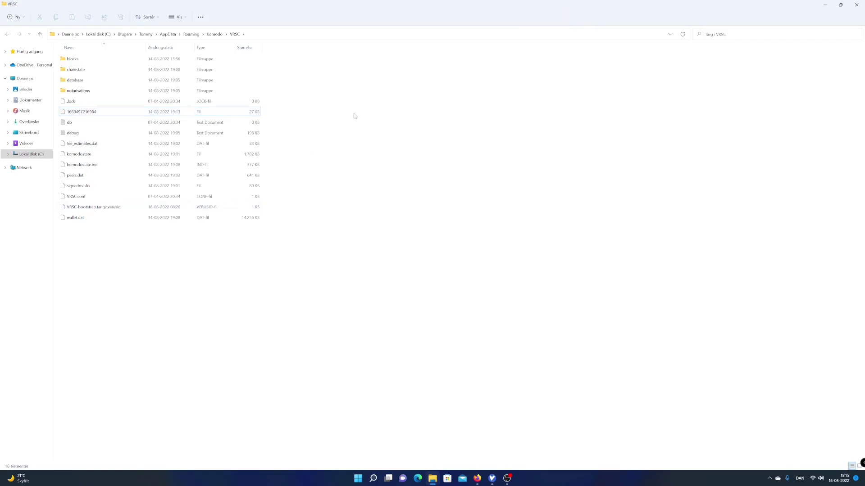
{"action": "left_click", "coordinate": [149, 112]}
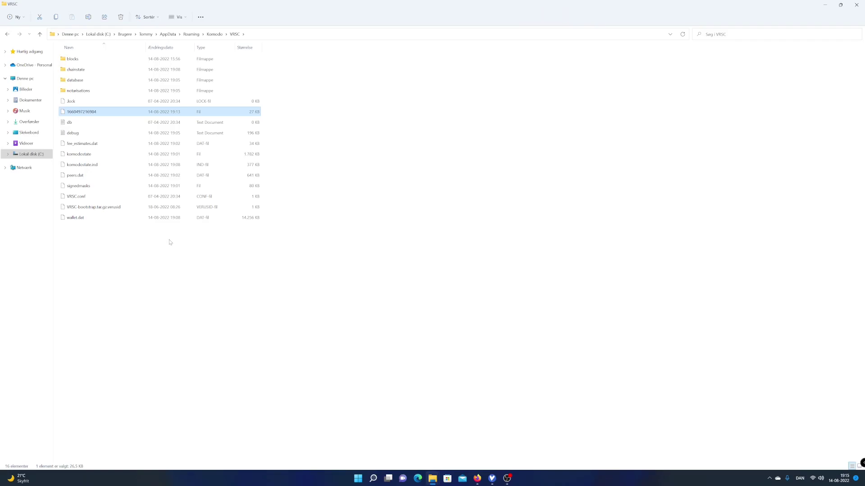
{"action": "right_click", "coordinate": [95, 112]}
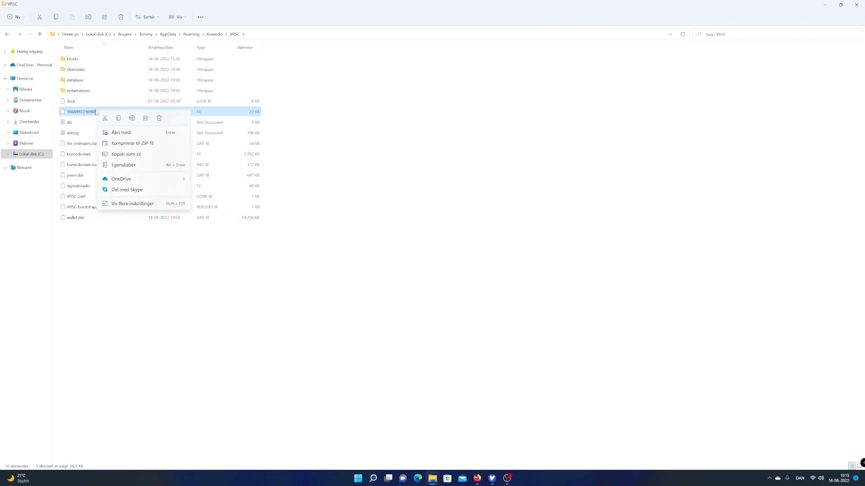
{"action": "left_click", "coordinate": [118, 118]}
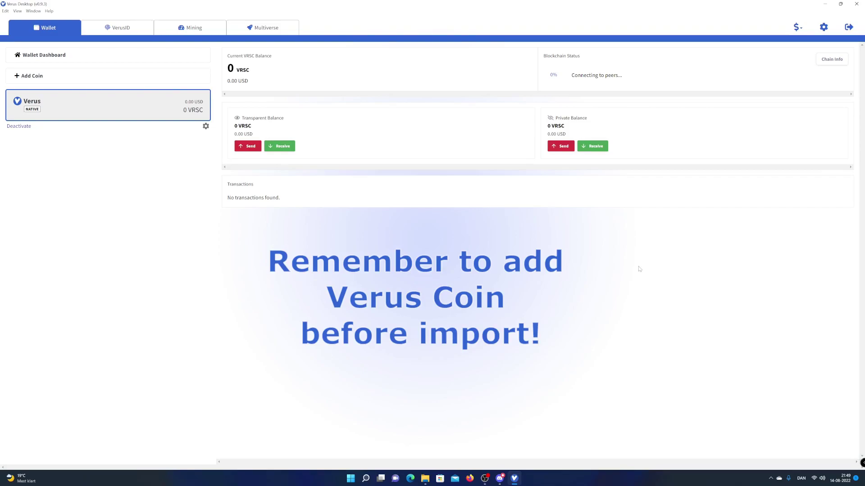
{"action": "left_click", "coordinate": [823, 27]}
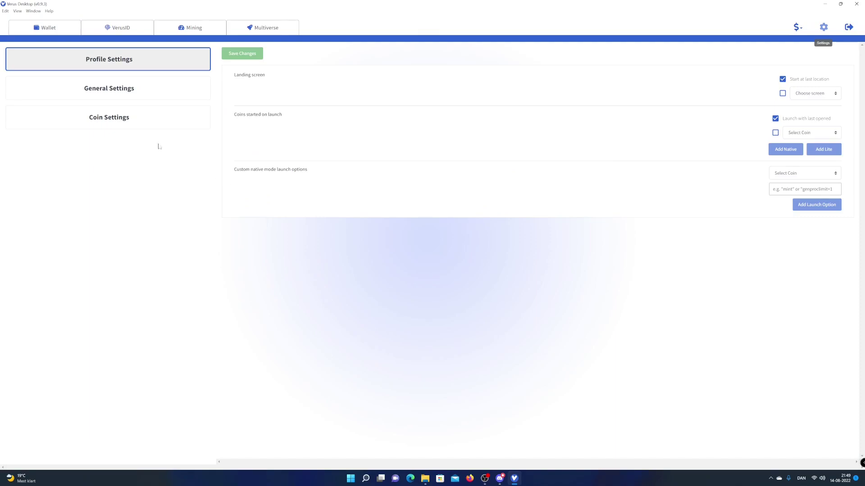
{"action": "left_click", "coordinate": [147, 120]}
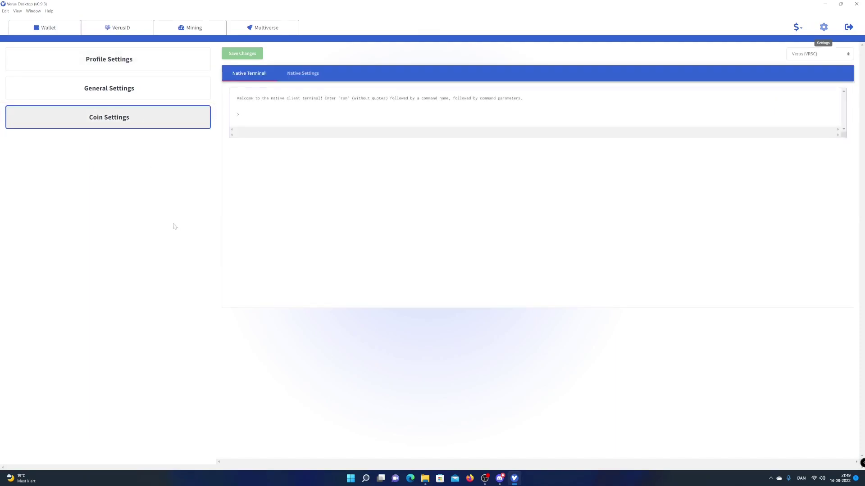
{"action": "left_click", "coordinate": [303, 74]}
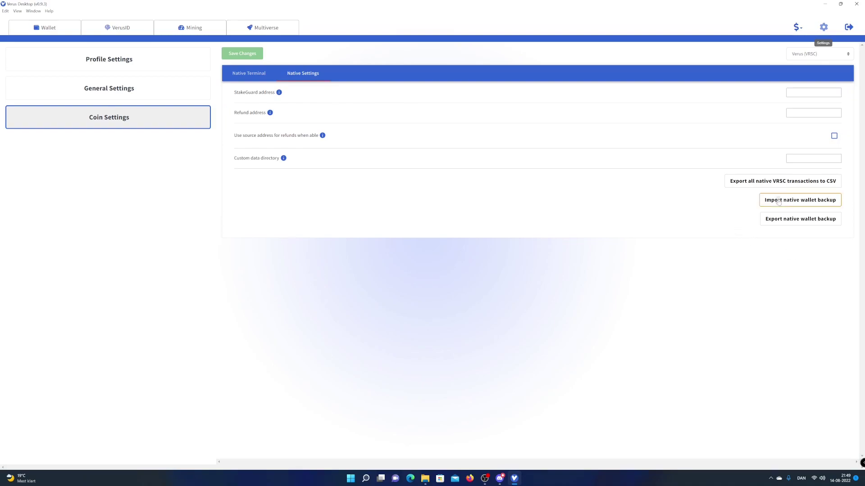
{"action": "left_click", "coordinate": [800, 200]}
{"action": "left_click", "coordinate": [398, 245]}
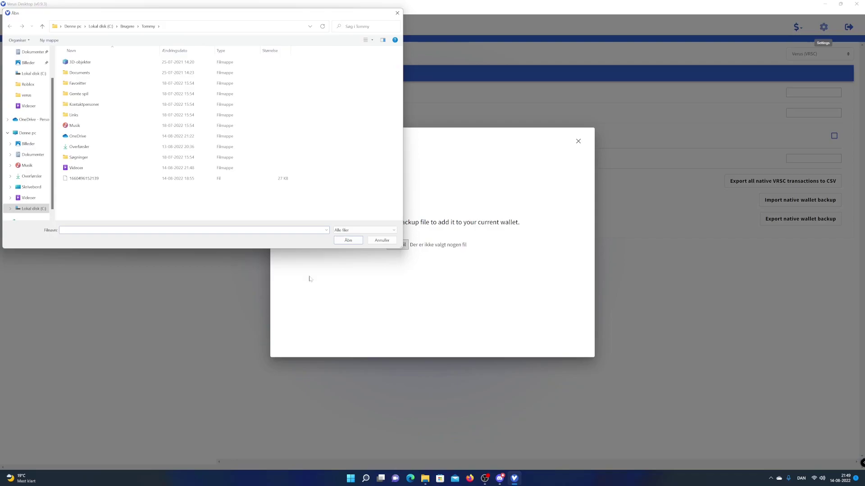
{"action": "left_click", "coordinate": [94, 182]}
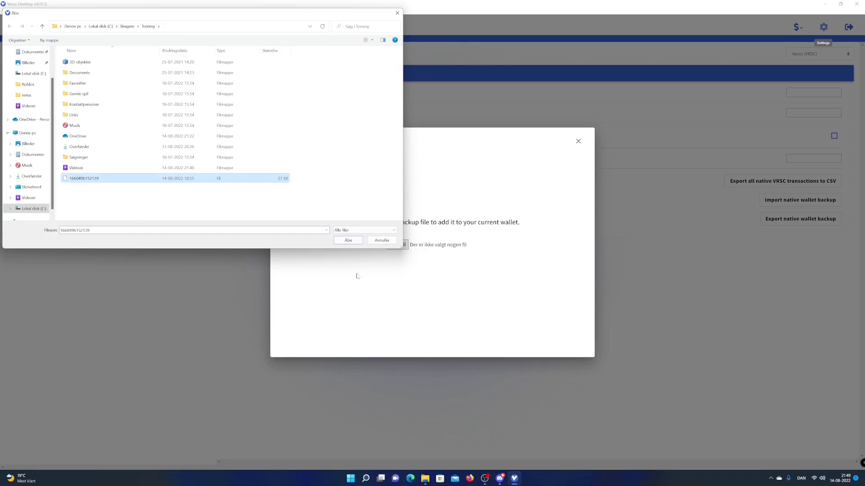
{"action": "left_click", "coordinate": [350, 241]}
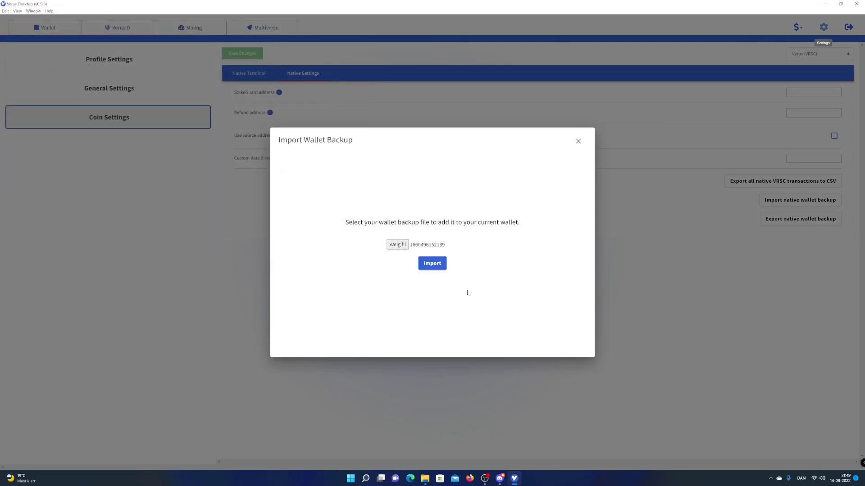
{"action": "left_click", "coordinate": [431, 263]}
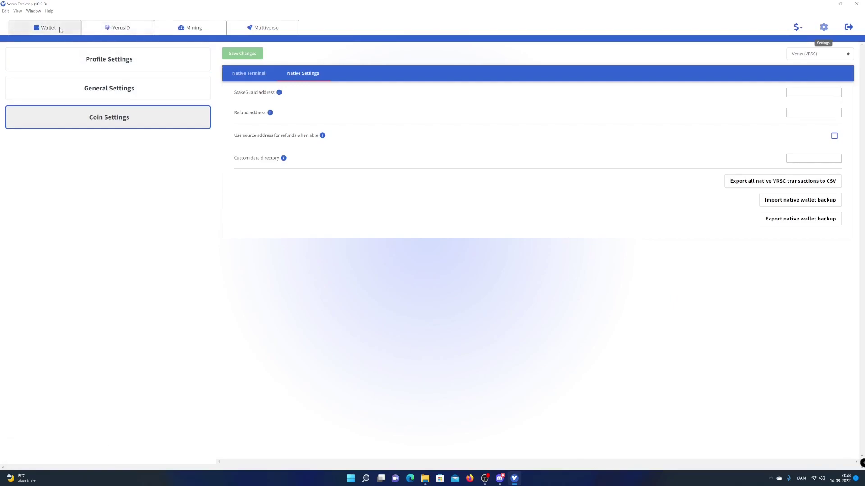
{"action": "left_click", "coordinate": [60, 30]}
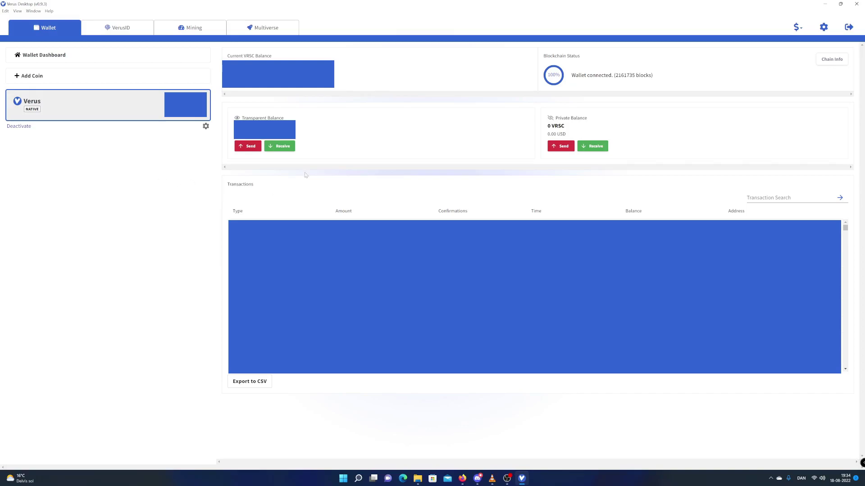
Copy the private key of the fourth address in the receive address list.
{"action": "left_click", "coordinate": [282, 147]}
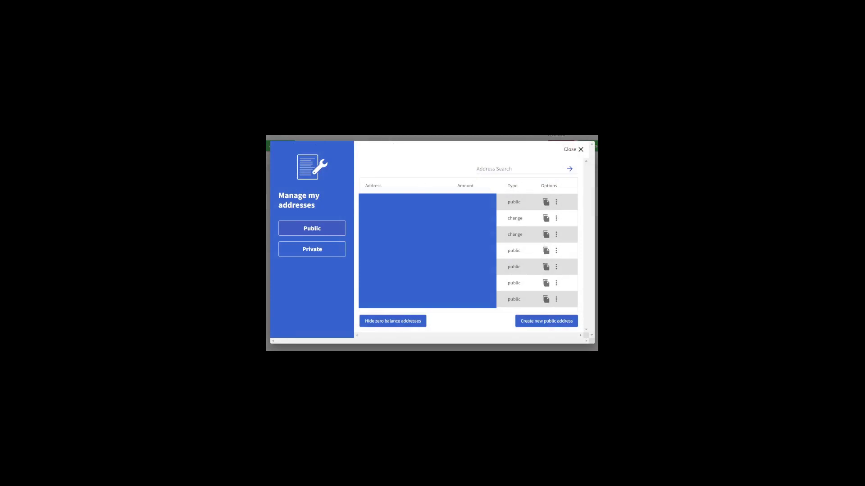
{"action": "left_click", "coordinate": [557, 251]}
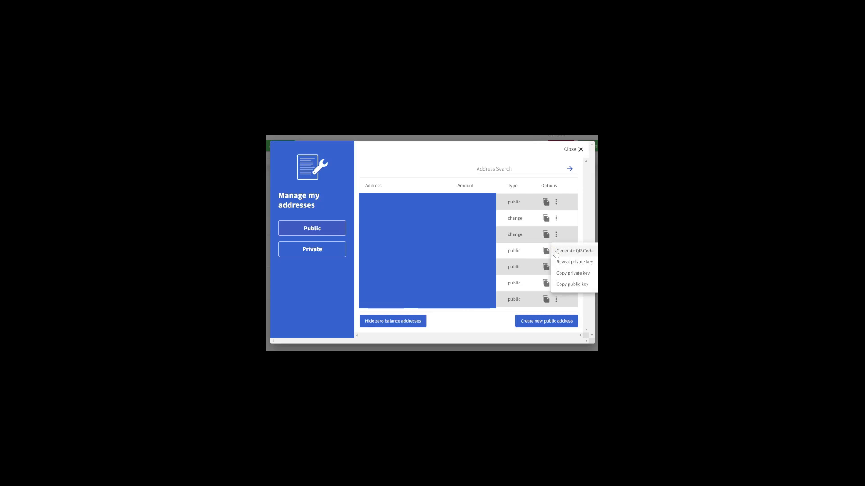
{"action": "left_click", "coordinate": [588, 276]}
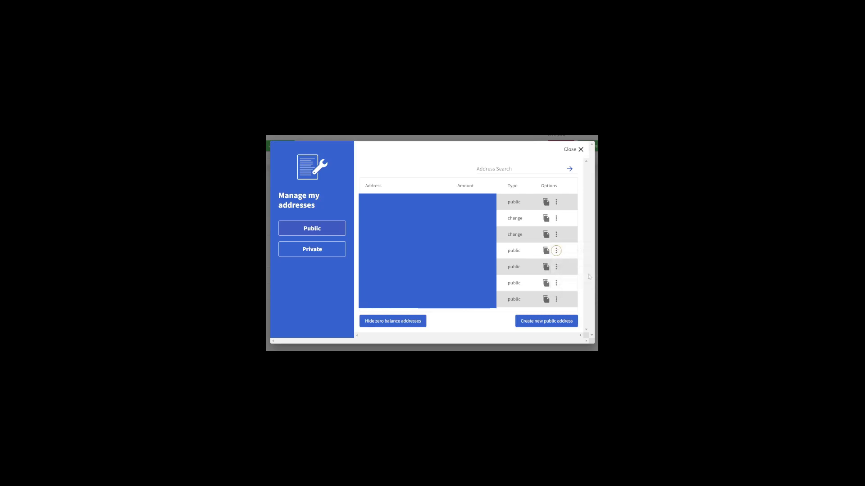
Close the Manage my addresses dialog.
{"action": "left_click", "coordinate": [576, 149]}
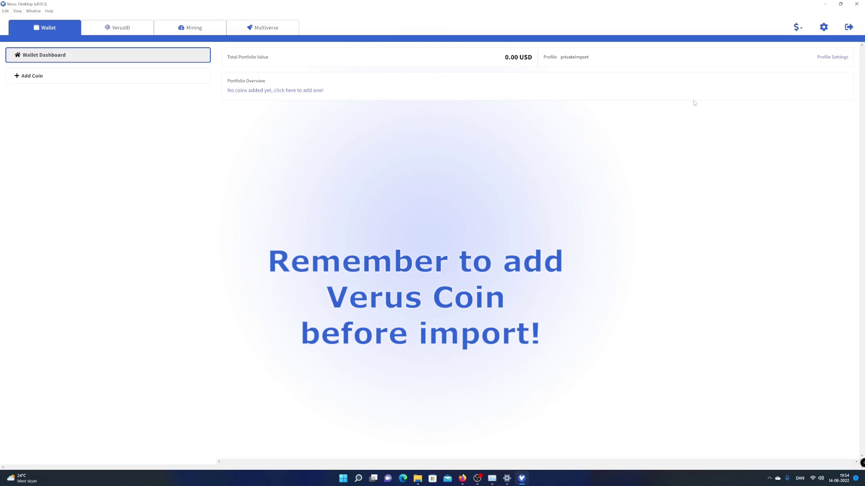
Paste a run importprivkey command with the copied key into the VRSC native terminal.
{"action": "left_click", "coordinate": [824, 30]}
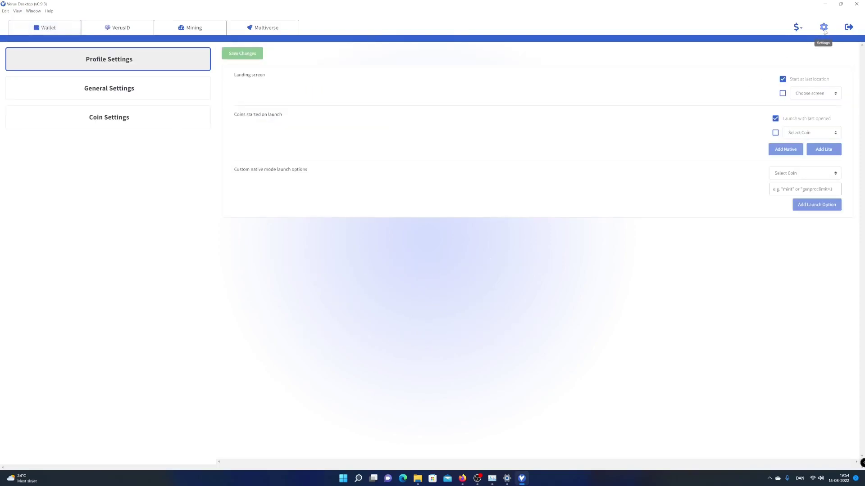
{"action": "left_click", "coordinate": [106, 126]}
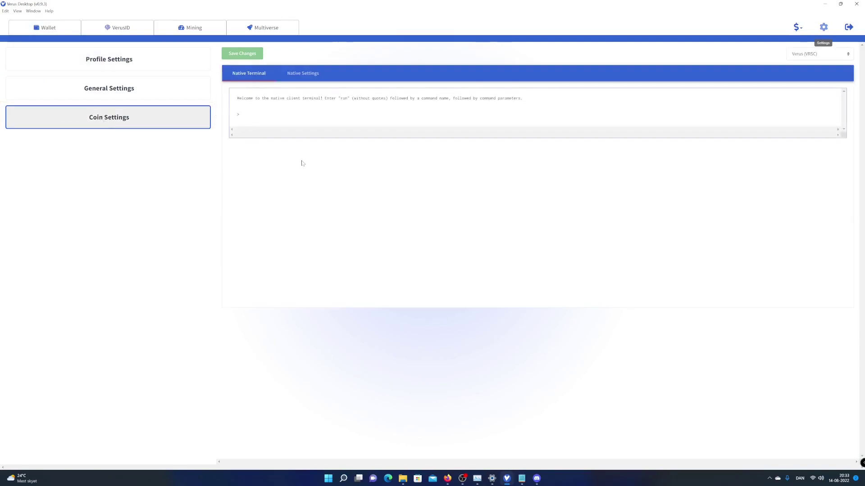
{"action": "key", "text": "ctrl+v"}
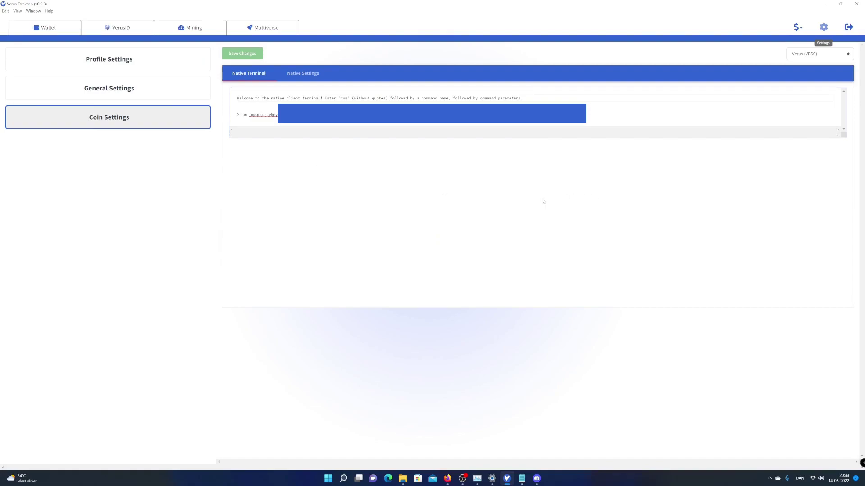
Execute the importprivkey command in the native terminal.
{"action": "key", "text": "Return"}
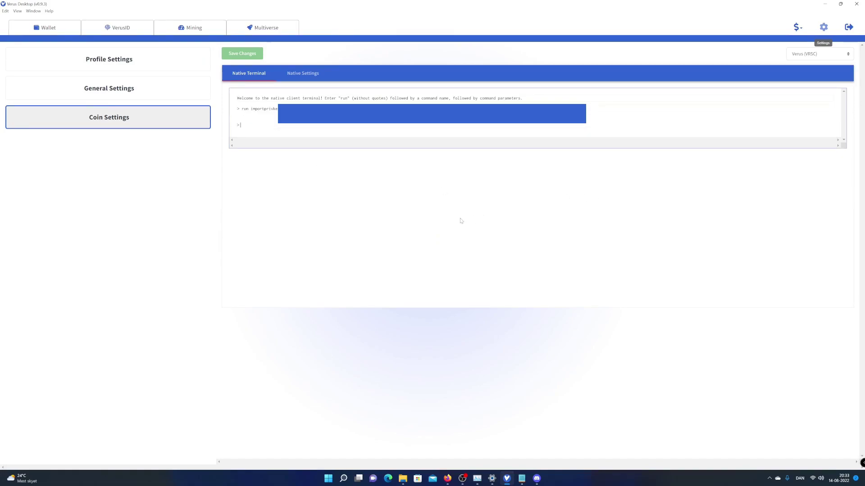